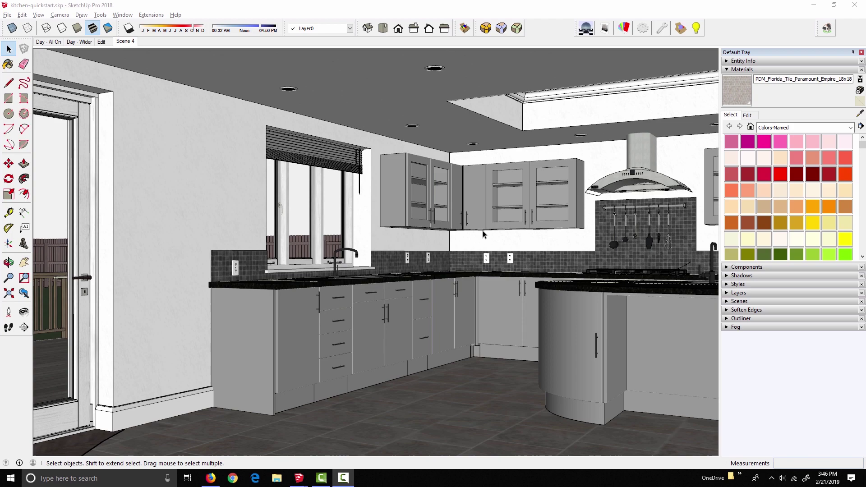
Switch from the kitchen model to the untitled SketchUp model and view its box and human figure from several angles.
middle_drag(487, 234, 480, 259)
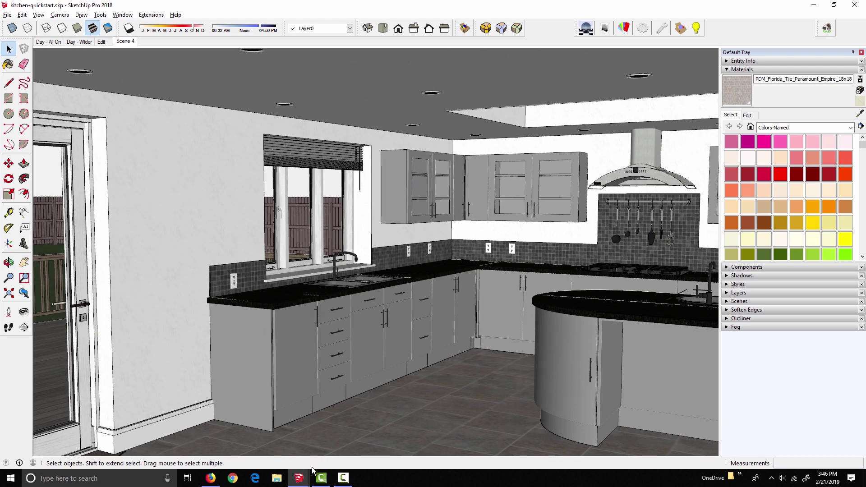
mouse_move(299, 477)
click(262, 442)
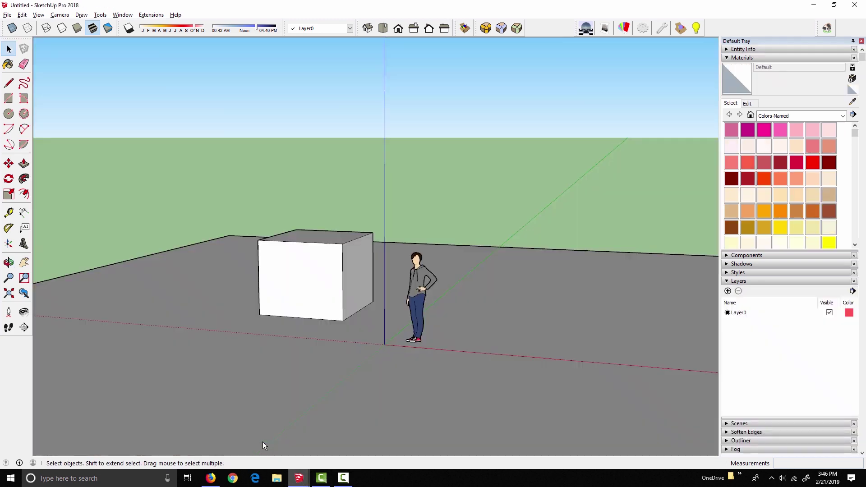
scroll(409, 263, down, 3)
scroll(409, 234, up, 3)
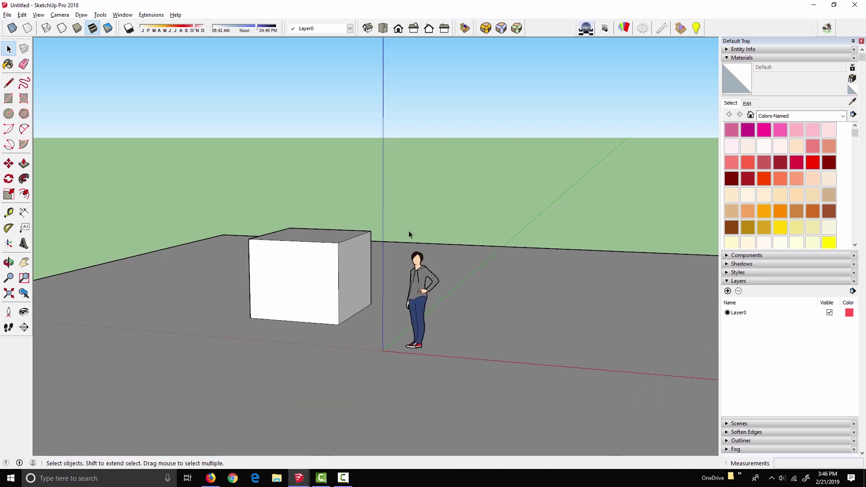
middle_drag(409, 234, 427, 270)
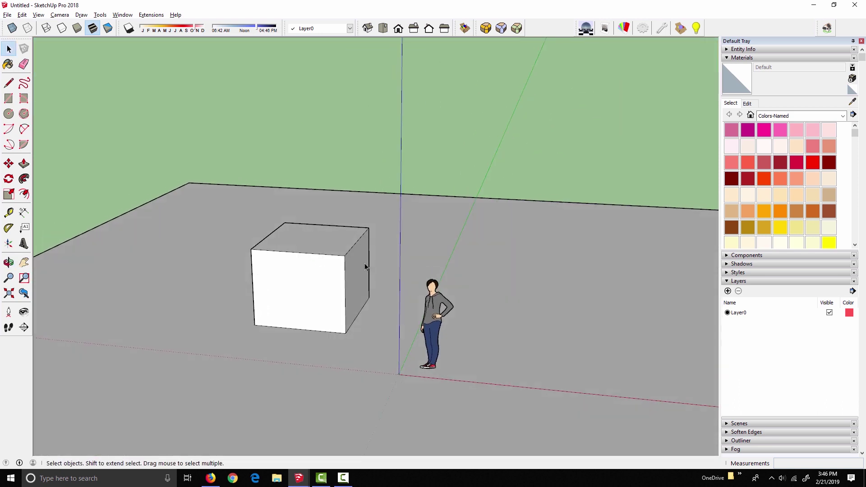
middle_drag(363, 266, 358, 262)
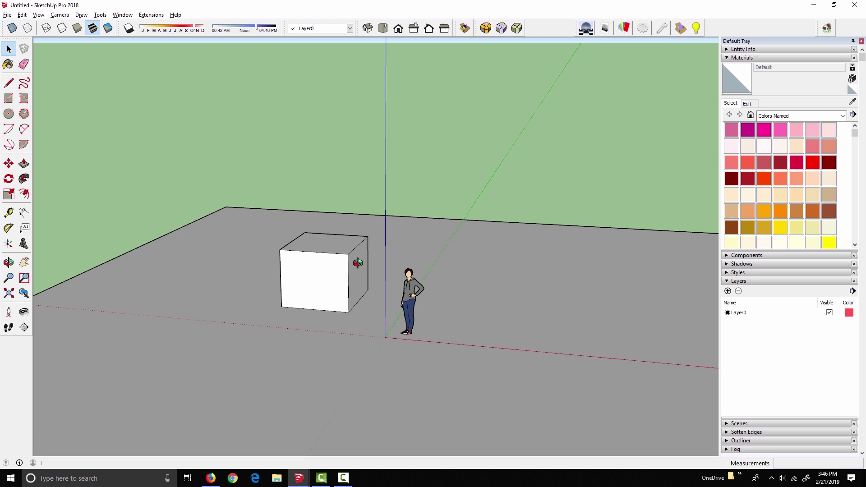
middle_drag(444, 314, 517, 261)
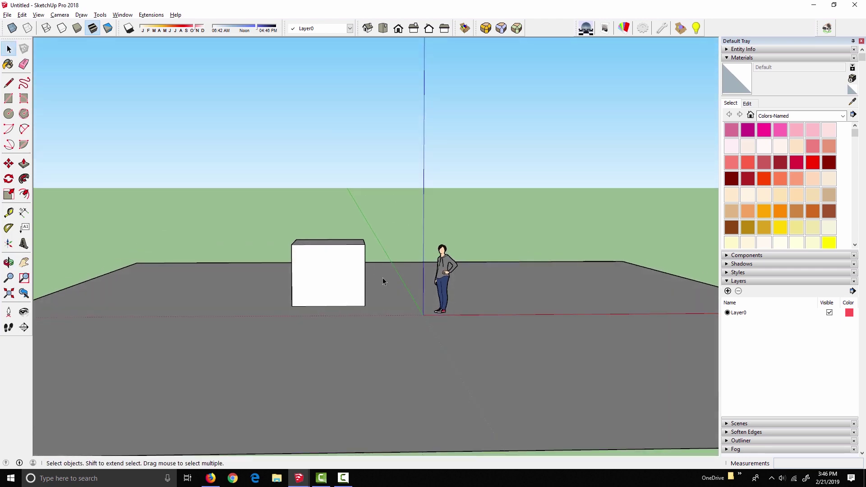
Switch back to the kitchen-quickstart.skp model and view the cabinets and island from a slightly different angle.
mouse_move(299, 478)
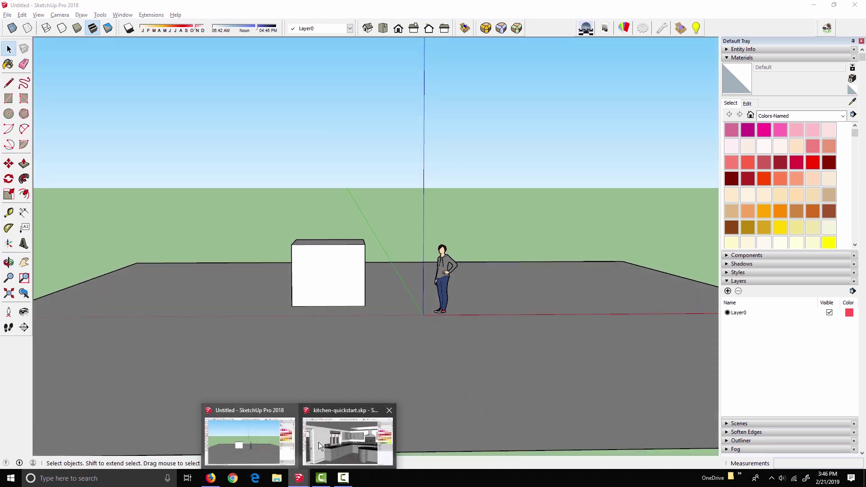
click(352, 442)
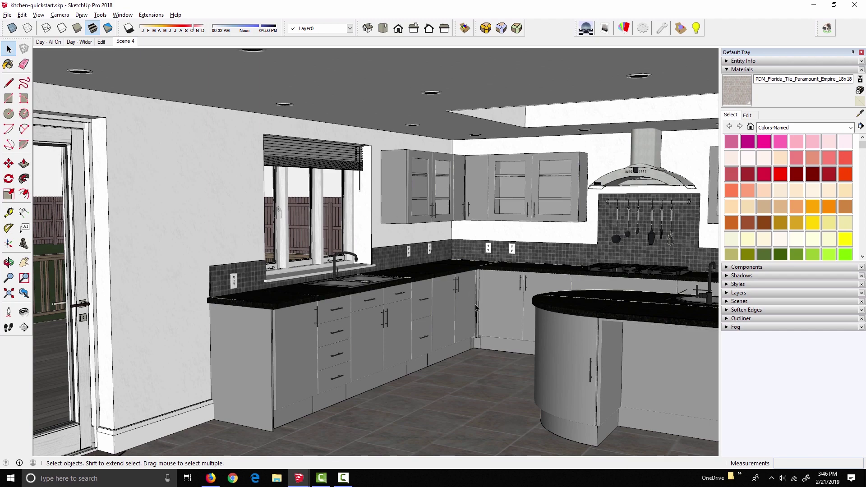
mouse_move(477, 307)
middle_down()
mouse_move(424, 303)
mouse_move(470, 321)
middle_up()
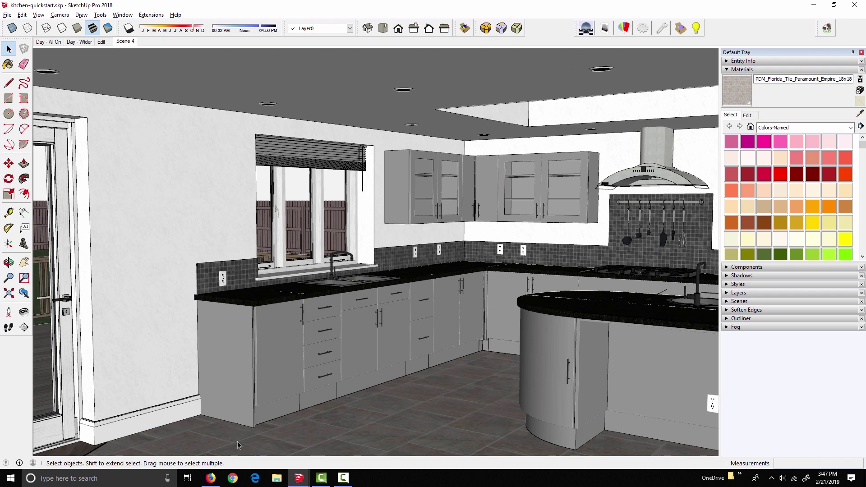
Switch to Firefox and browse the downloadable sample models on the SU Podium website.
click(212, 479)
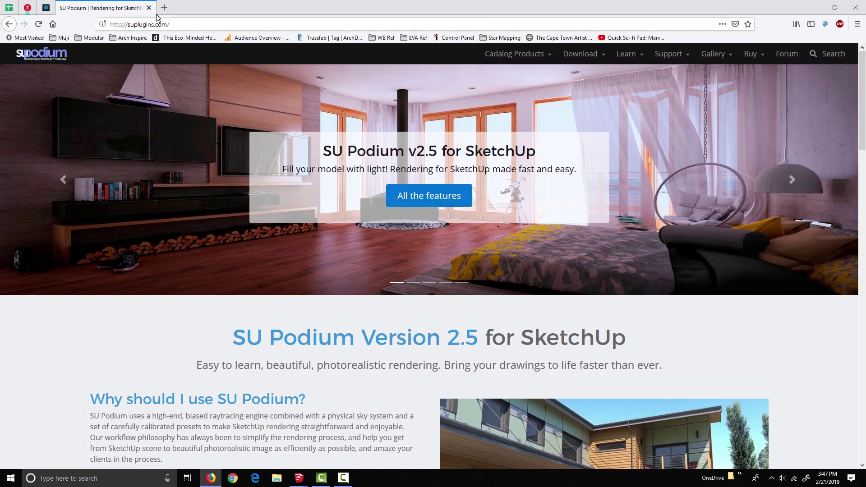
click(581, 56)
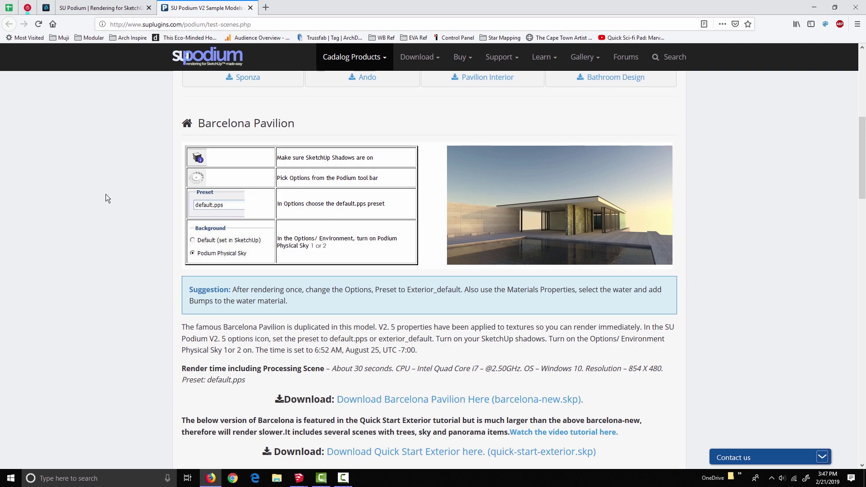
middle_click(108, 179)
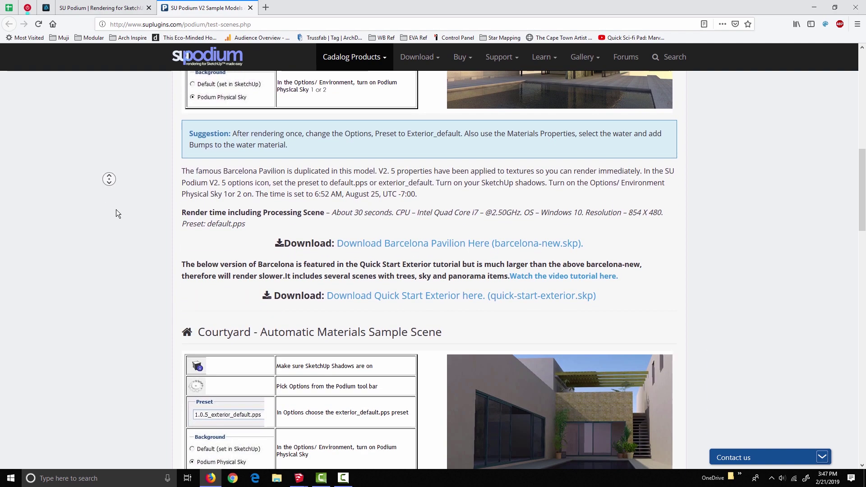
click(120, 215)
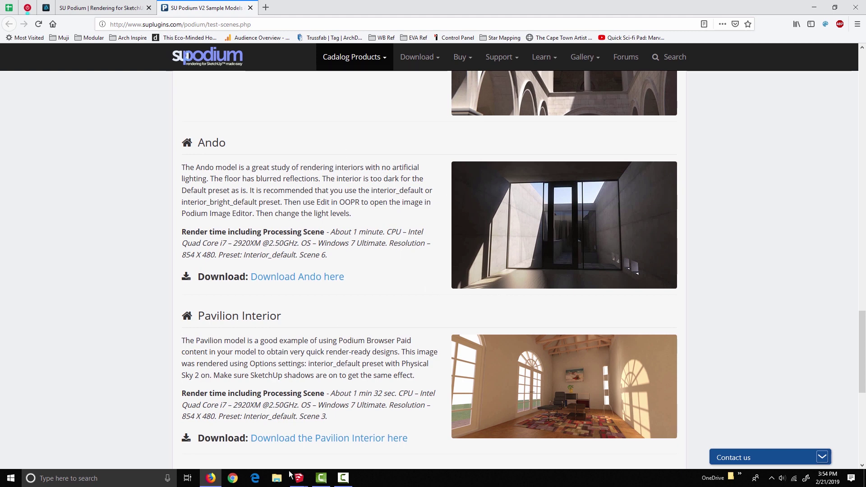
Return to kitchen-quickstart.skp in SketchUp and straighten the camera view with SU Podium's Reset Tilt tool.
mouse_move(298, 477)
click(327, 445)
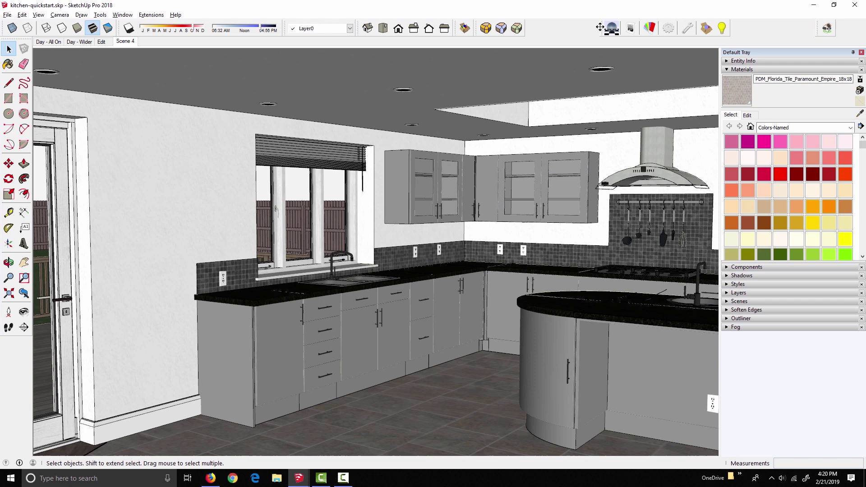
mouse_move(601, 23)
mouse_down()
mouse_move(519, 81)
mouse_move(405, 132)
mouse_move(274, 98)
mouse_move(315, 85)
mouse_move(298, 85)
mouse_move(512, 84)
mouse_move(604, 30)
mouse_up()
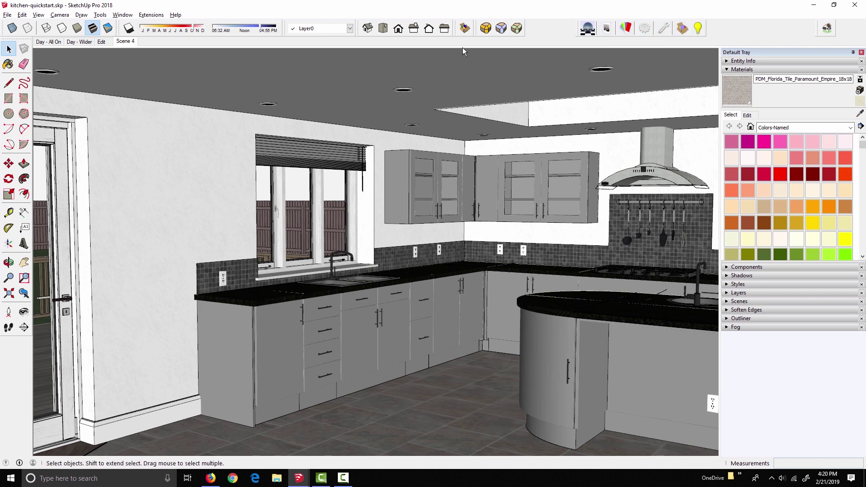
click(151, 15)
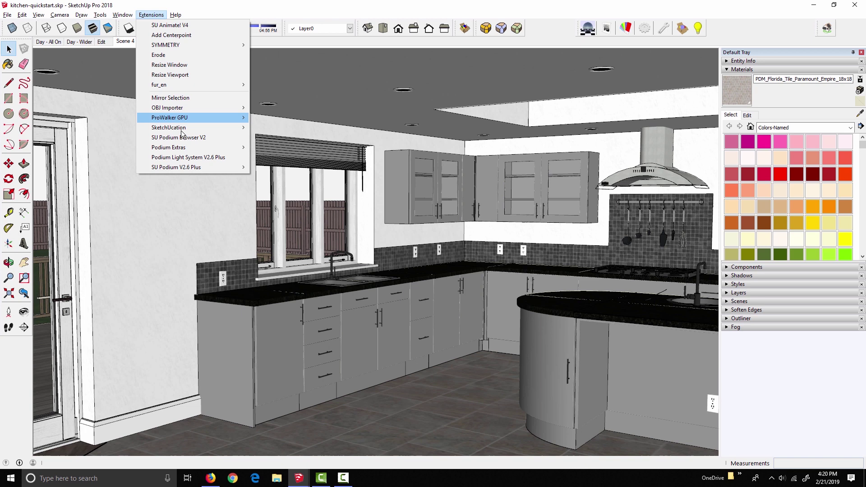
mouse_move(181, 168)
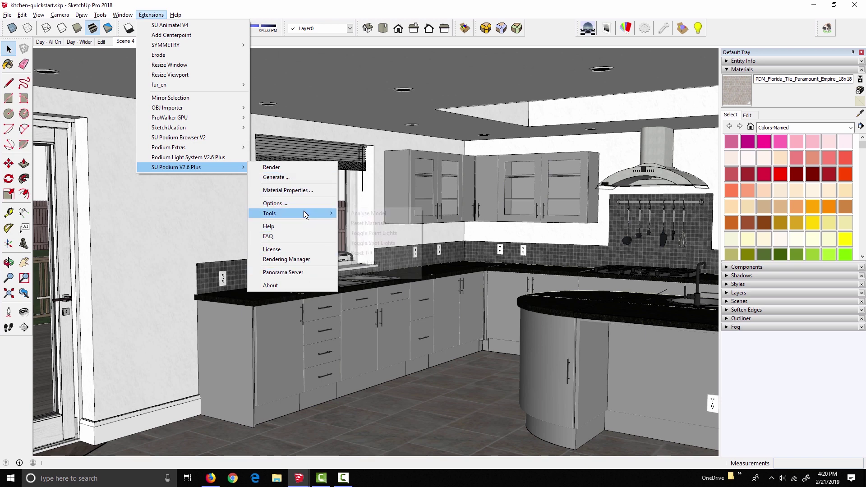
mouse_move(304, 210)
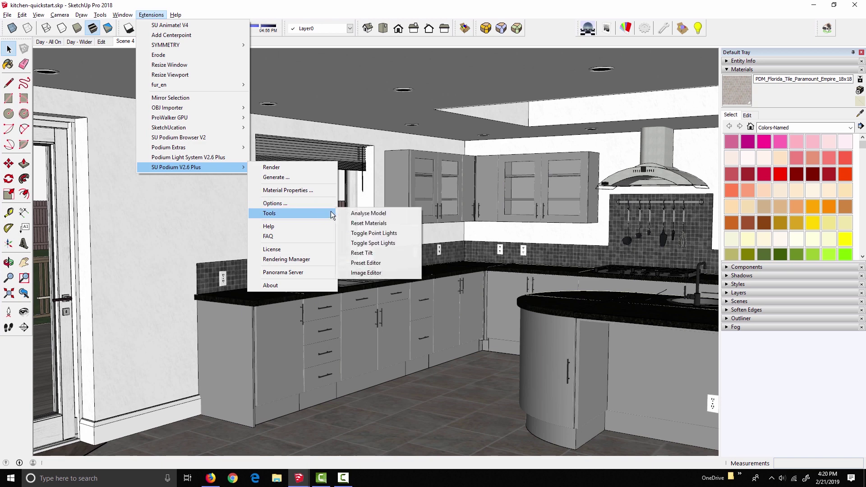
click(381, 252)
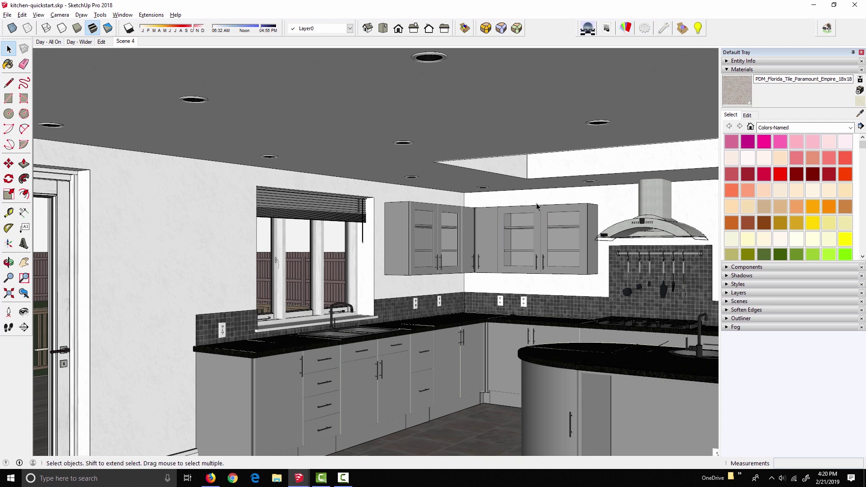
Undock the Podium V2.6 toolbar and float it over the kitchen model.
click(152, 15)
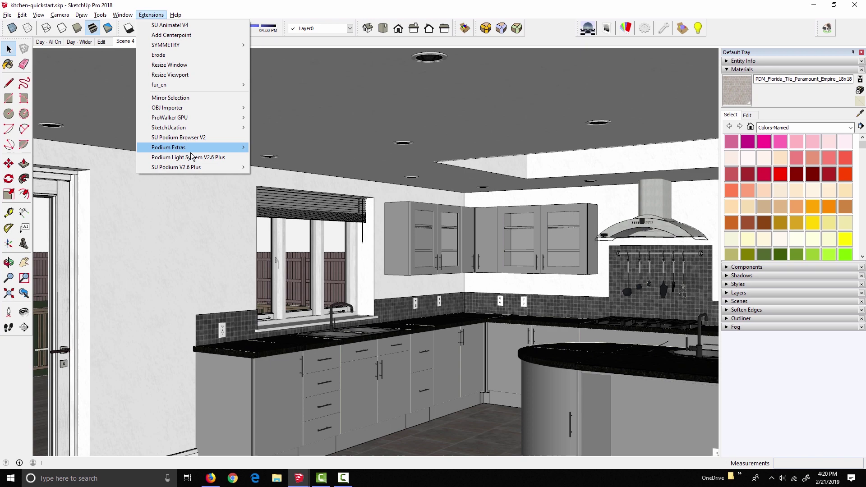
click(152, 16)
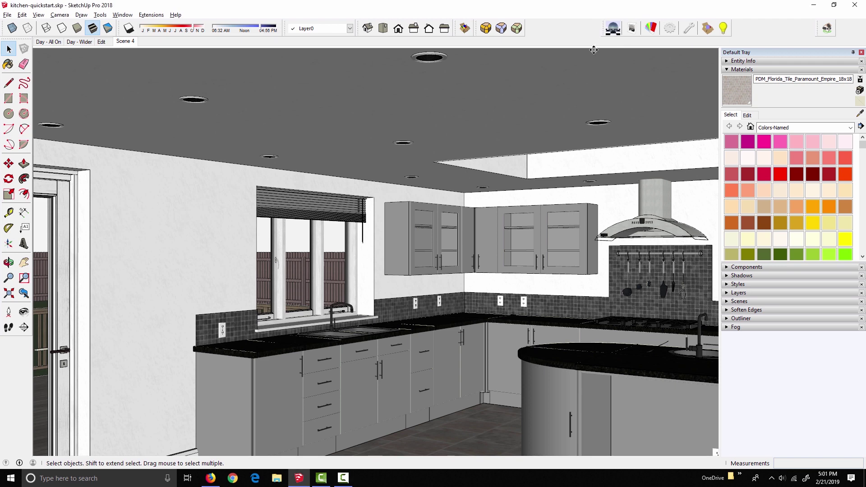
drag(658, 33, 438, 108)
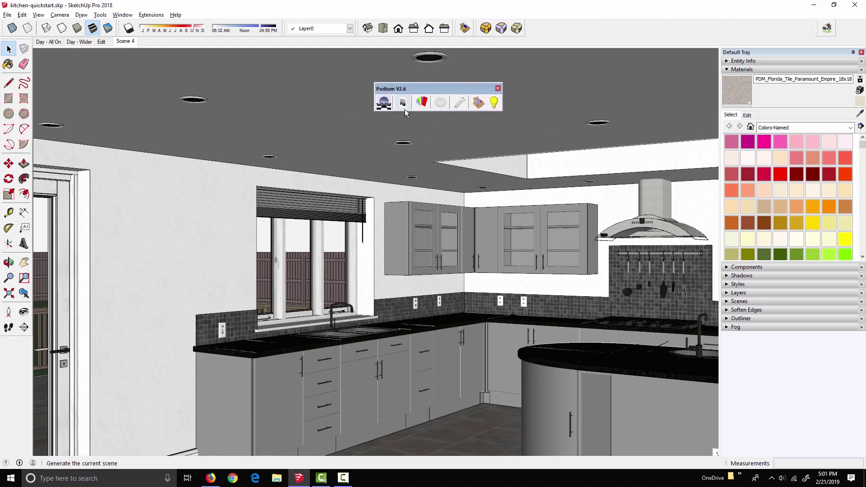
Open the Podium Light System, compare the settings of the Omni and Spot light types, and close it.
click(494, 104)
drag(217, 85, 266, 85)
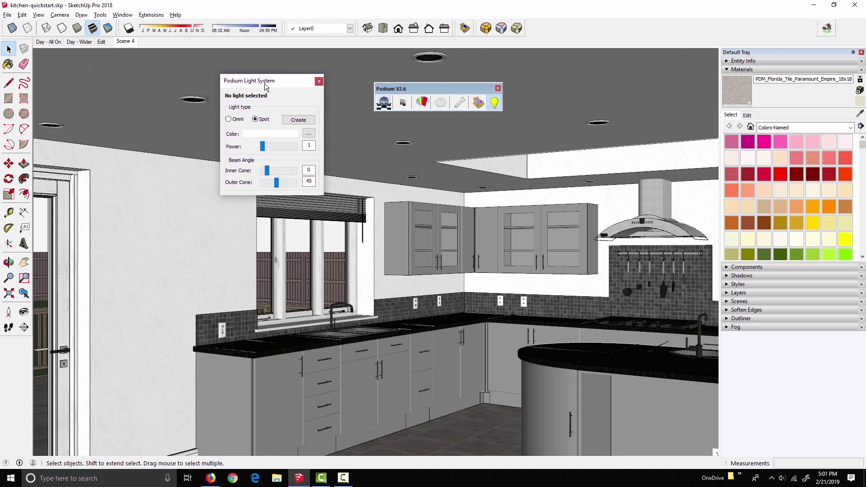
click(236, 120)
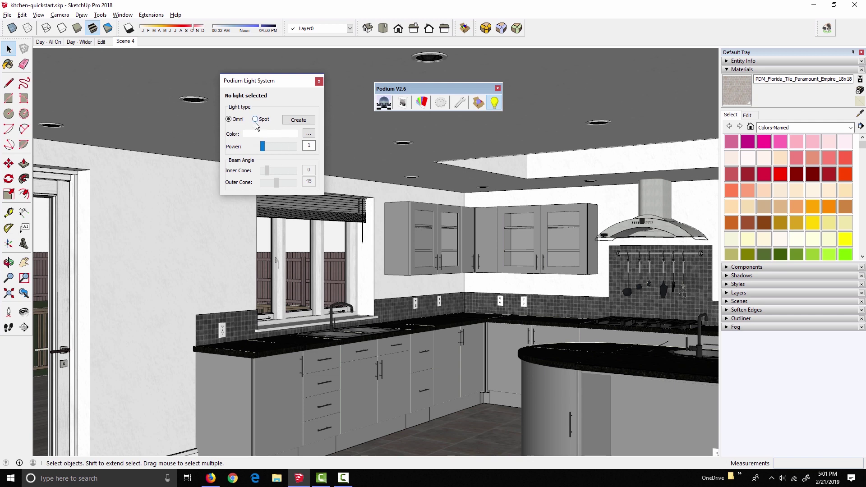
click(255, 121)
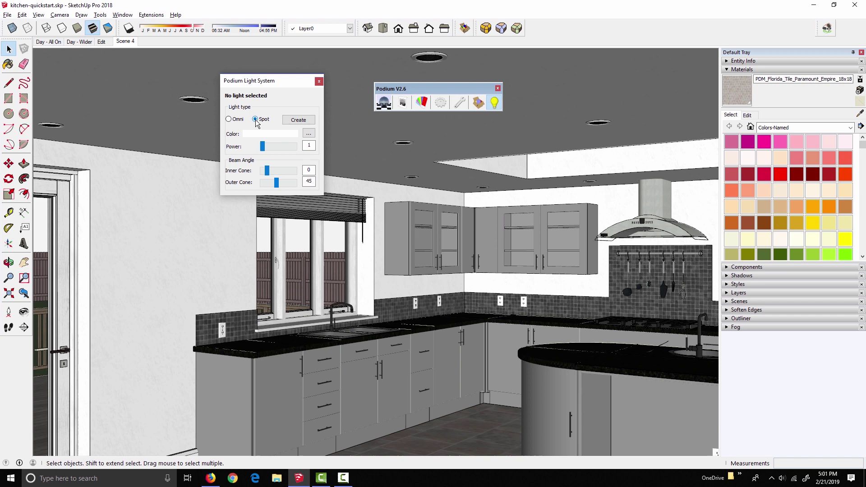
click(319, 81)
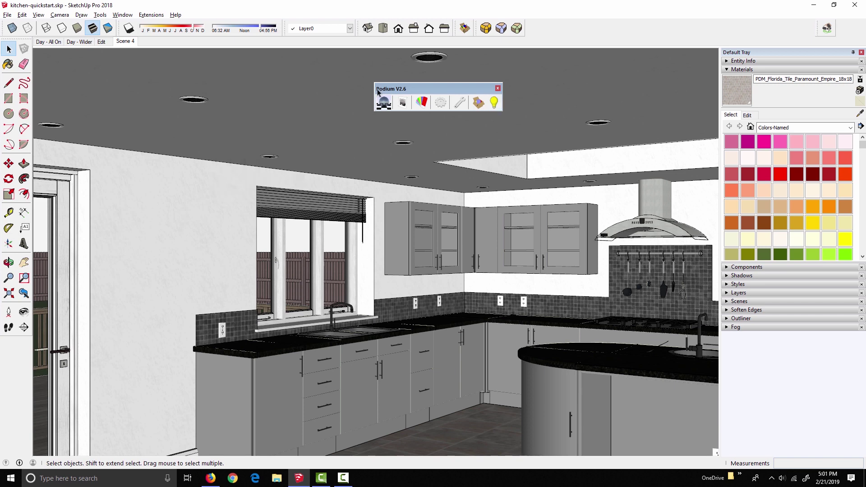
Open the SU Podium Browser, look through the Dining category's assemblies, chairs and stools, and close it.
click(477, 104)
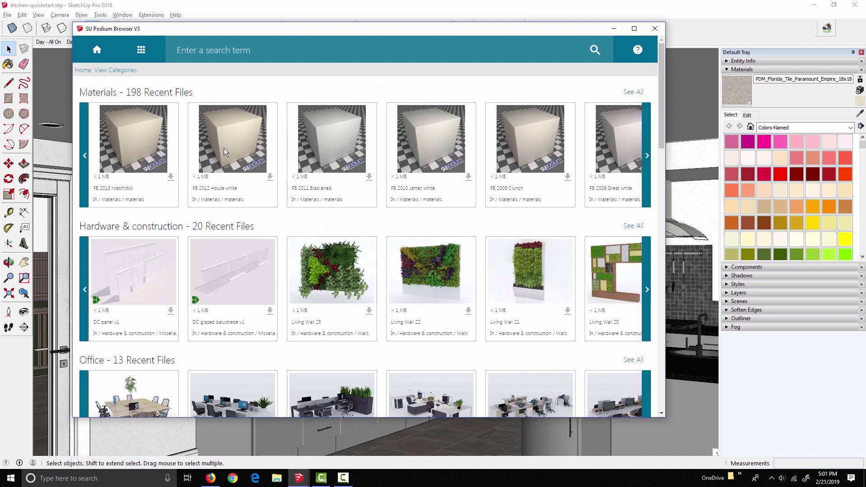
click(141, 50)
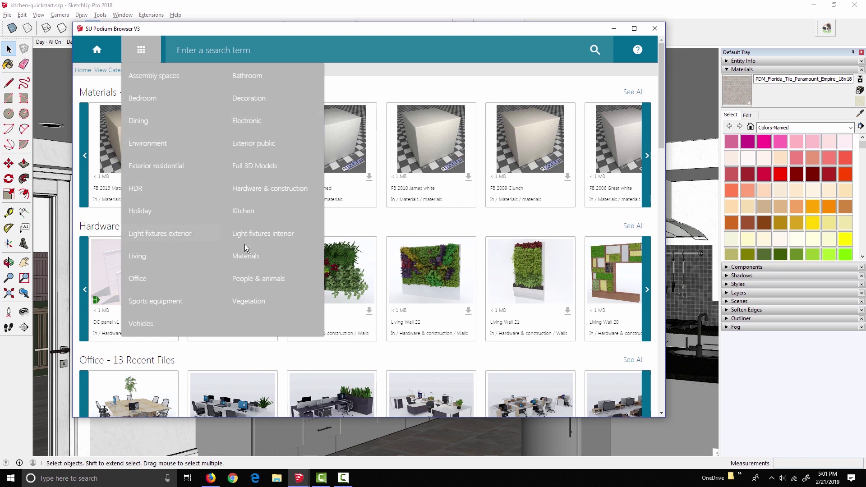
click(180, 112)
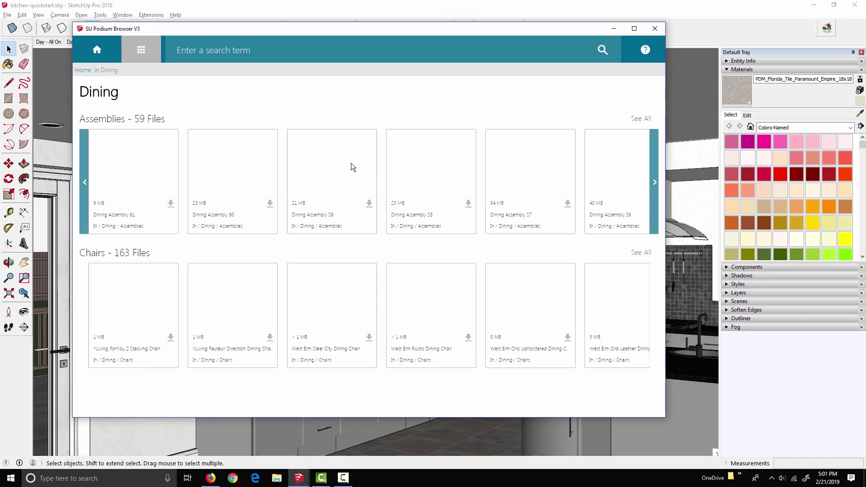
scroll(384, 275, down, 3)
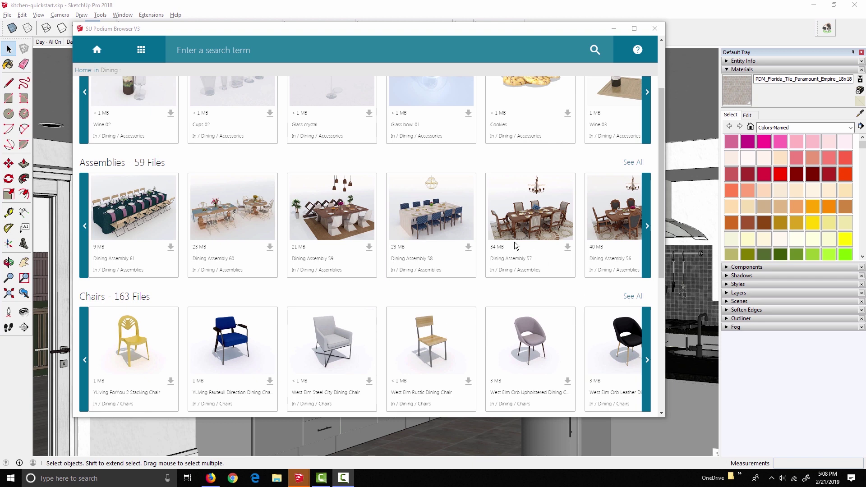
scroll(514, 242, down, 3)
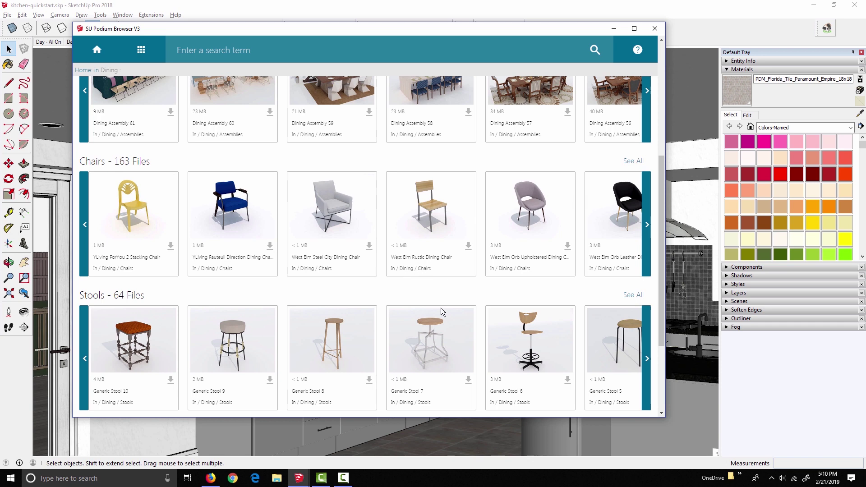
click(654, 29)
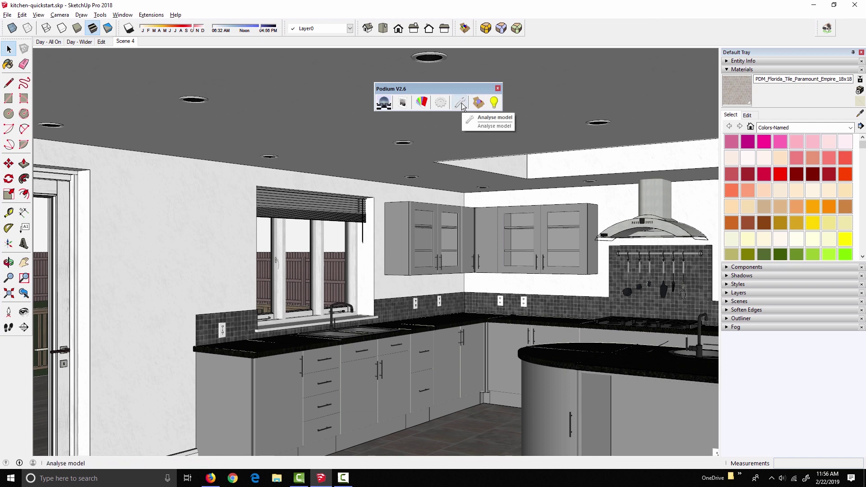
Run Podium's Analyse Model on the kitchen and review the light sources, materials and alerts in the report.
click(462, 103)
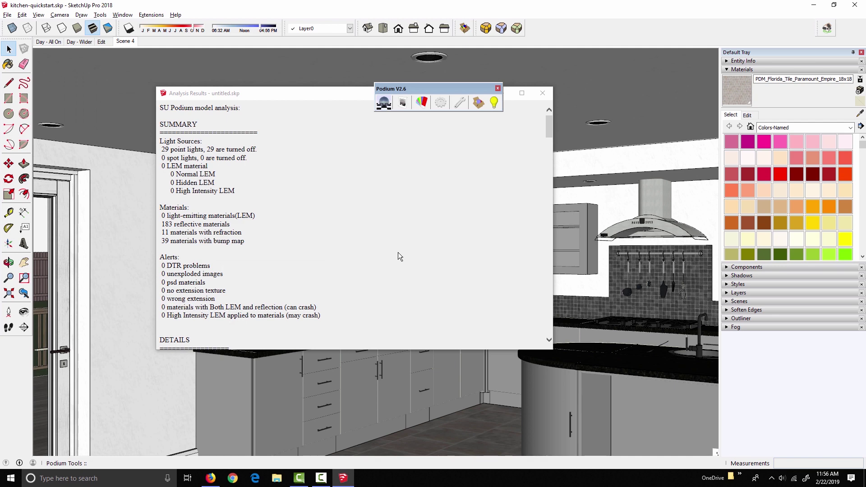
drag(272, 97, 256, 95)
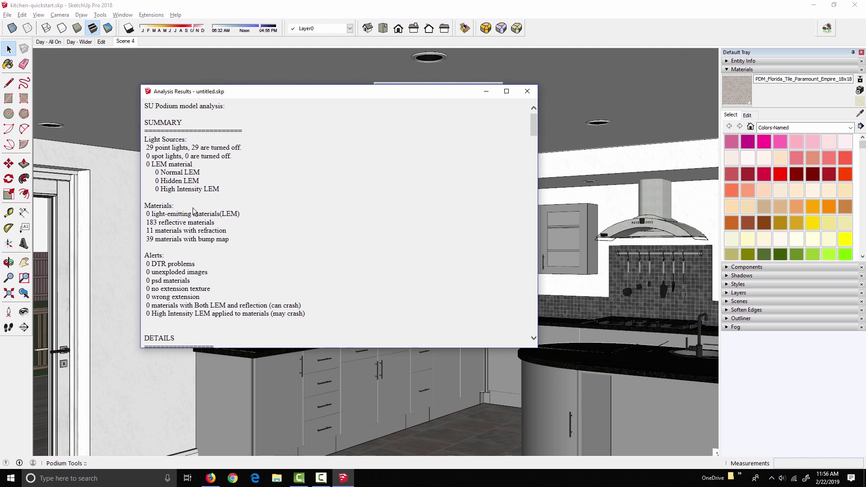
scroll(227, 252, down, 3)
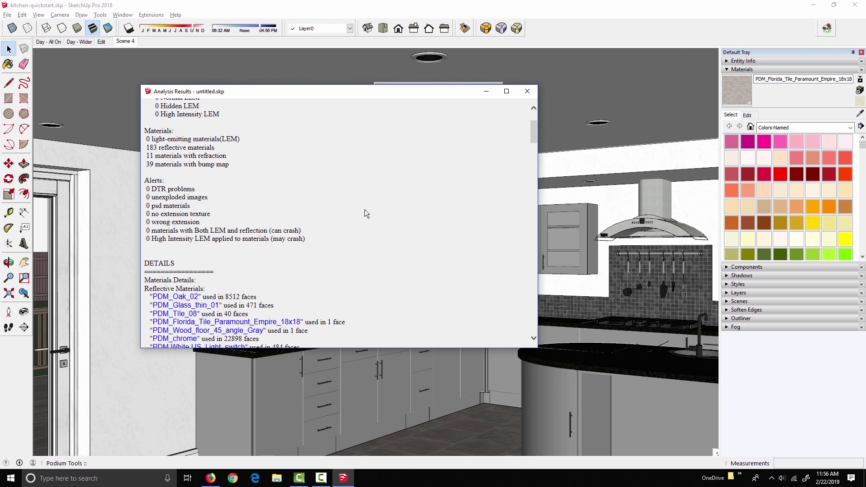
Read through the reflective material details in the Analysis Results report and close it.
scroll(364, 209, up, 3)
scroll(364, 213, down, 20)
scroll(364, 213, down, 7)
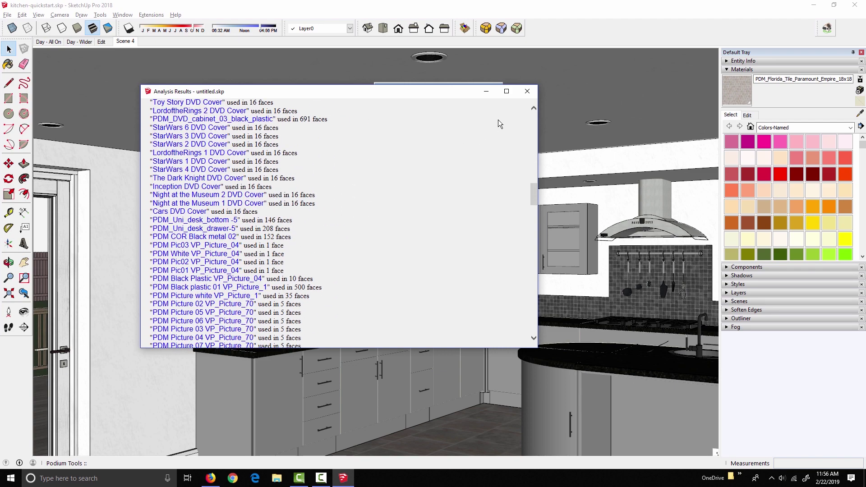
click(527, 91)
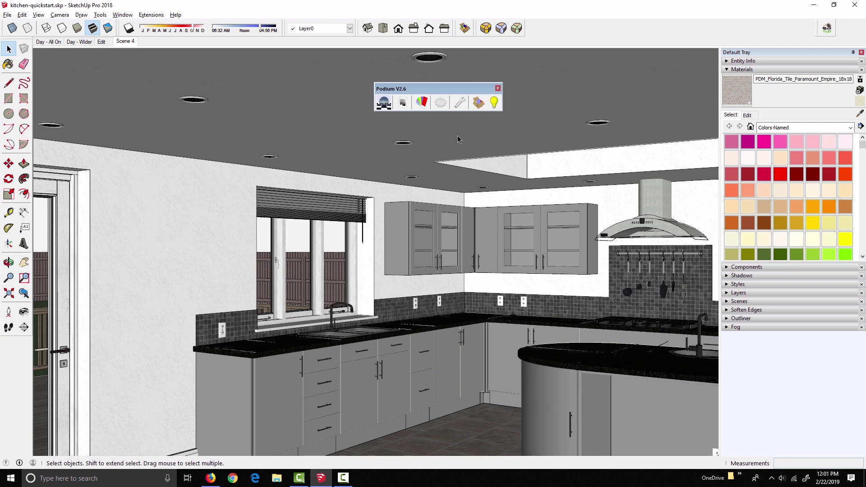
Open Podium's Options and review the available render presets and output settings, keeping the 1_exterior_default_2.0.pps preset.
click(442, 104)
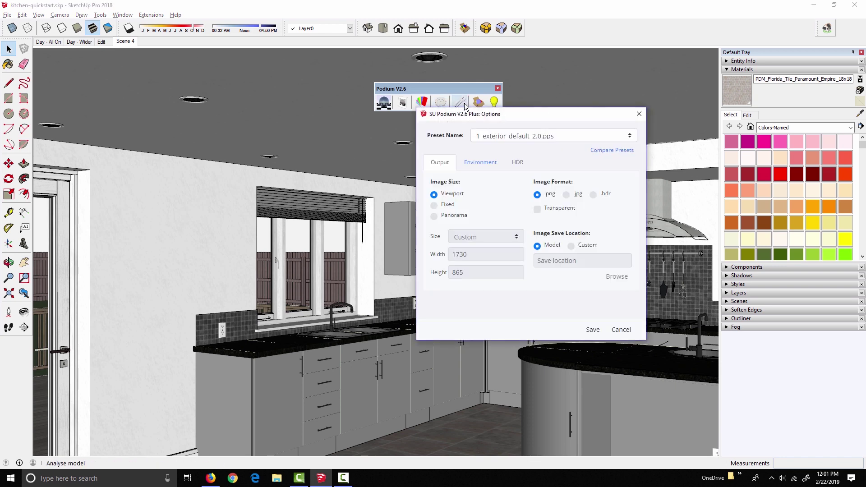
drag(481, 118, 212, 136)
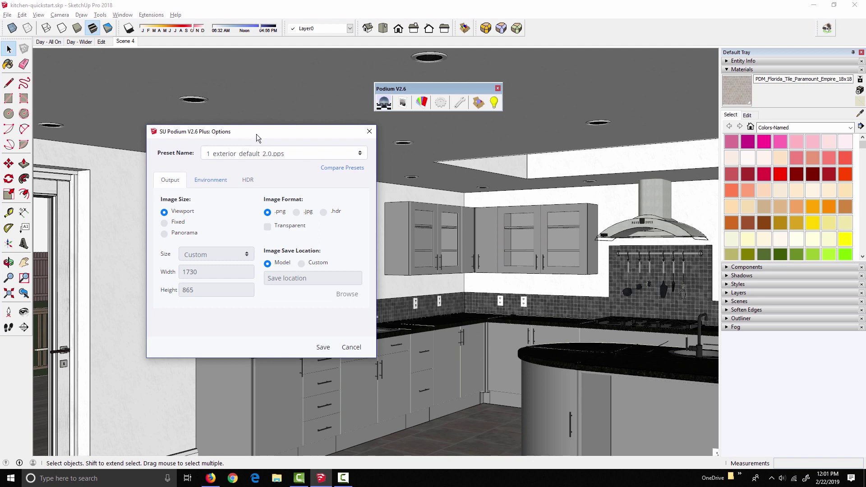
drag(256, 134, 302, 137)
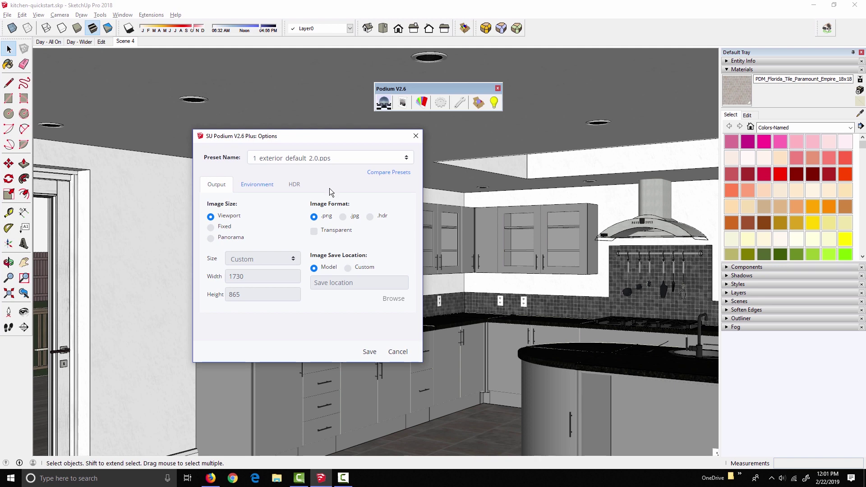
click(395, 161)
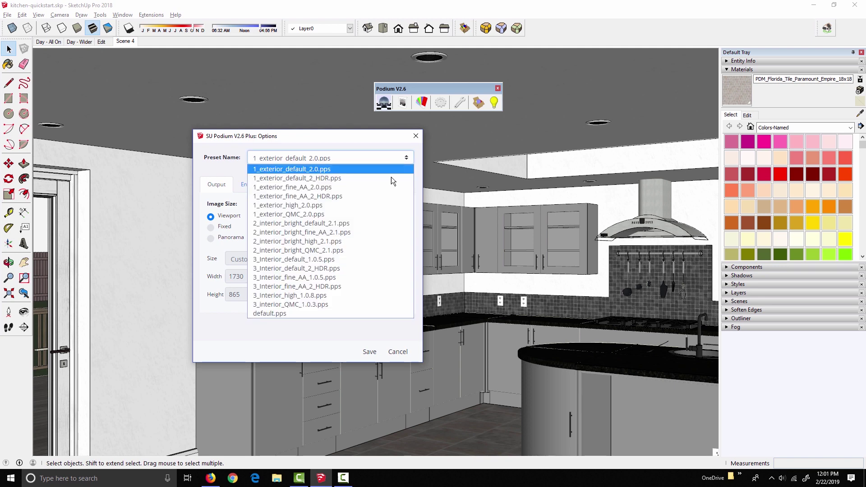
click(352, 143)
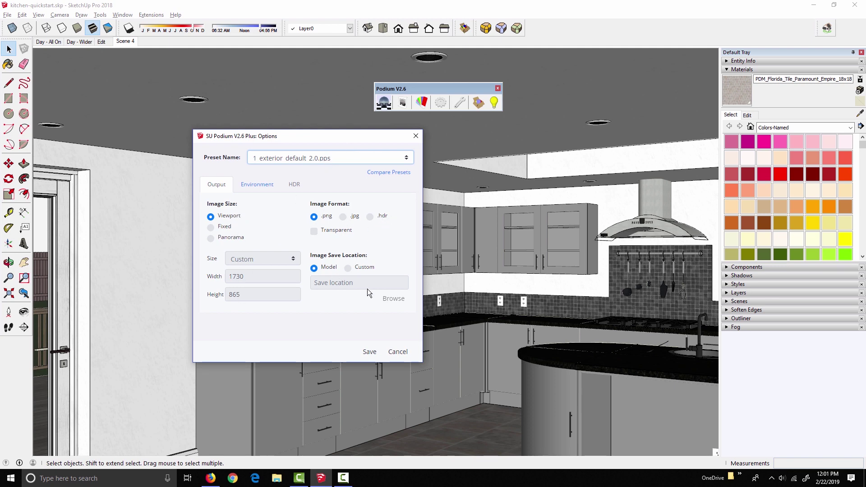
Review Podium's Environment options, reset the sun and sky brightness, and save the options.
click(265, 188)
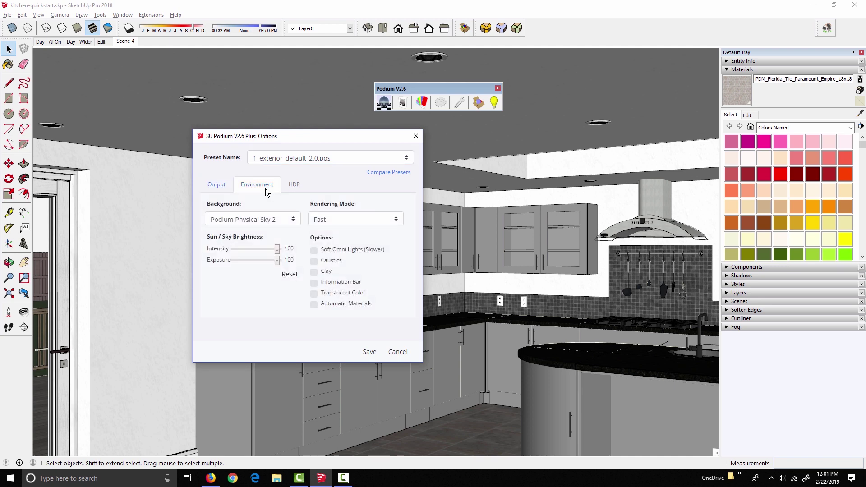
click(286, 272)
click(369, 351)
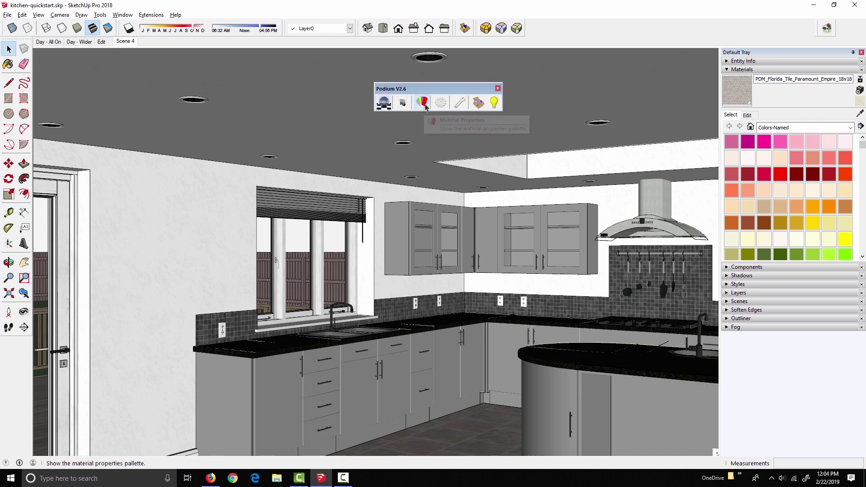
Sample the dark backsplash tile's material in Podium's Material Properties, apply its properties, and close the dialog.
click(422, 102)
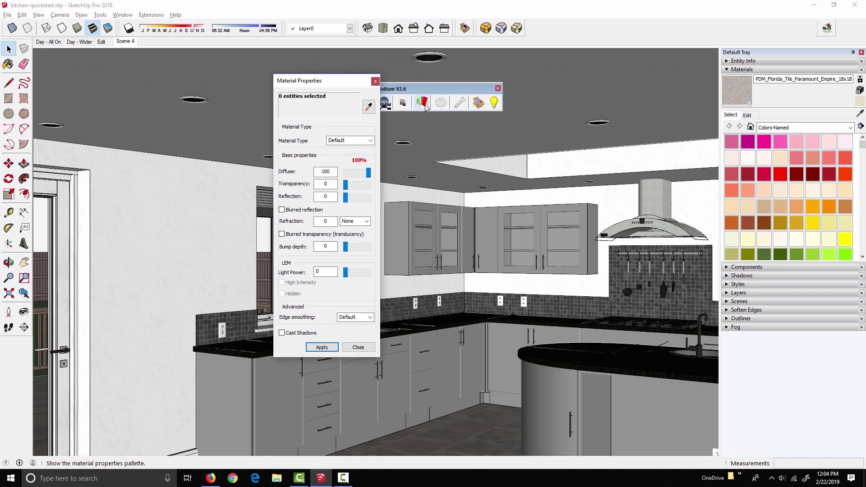
drag(325, 81, 279, 74)
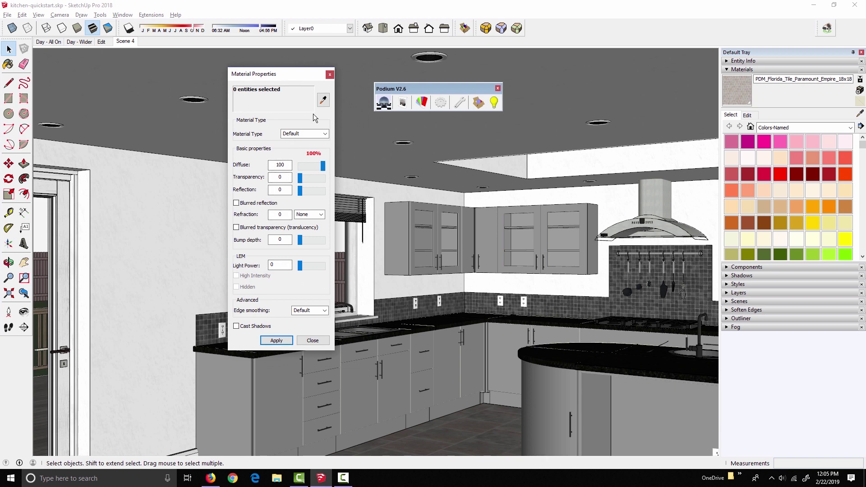
click(323, 100)
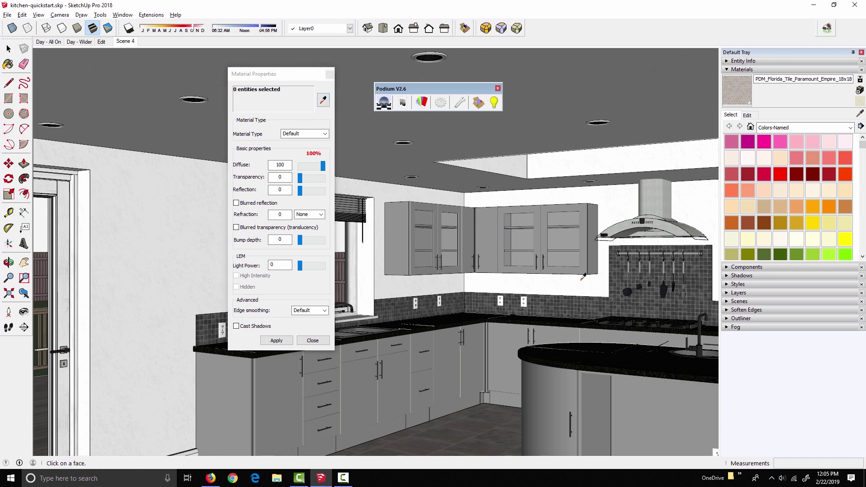
click(617, 298)
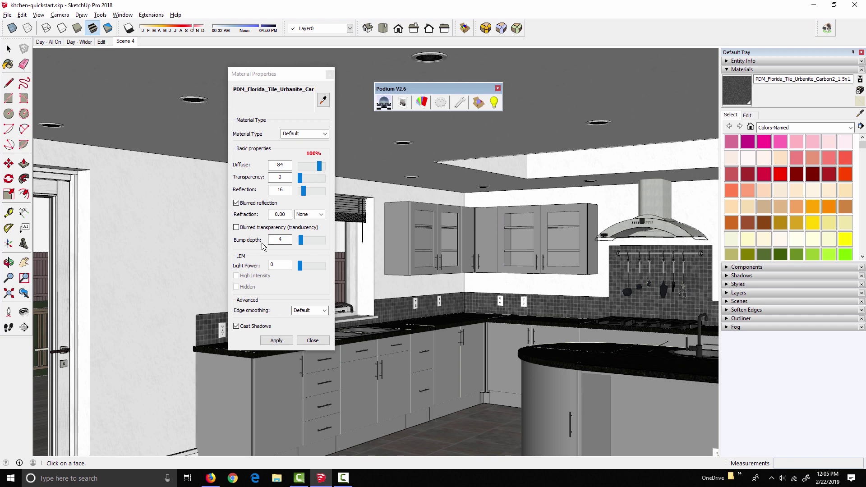
click(280, 345)
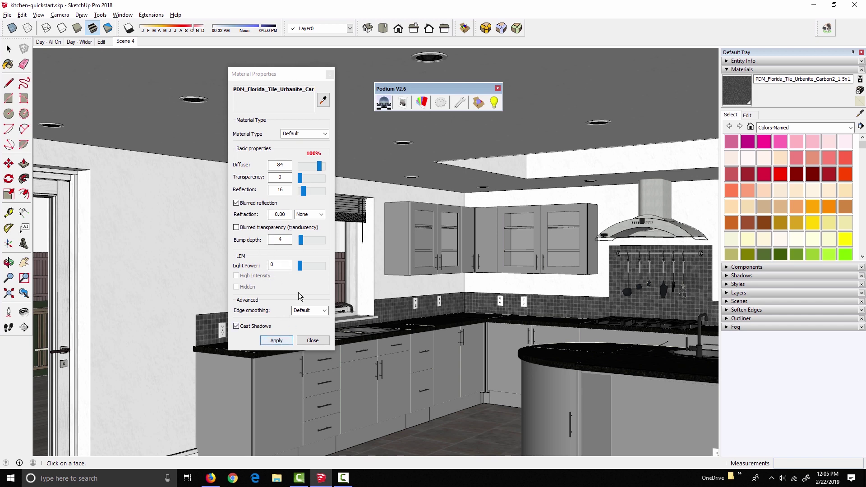
click(427, 105)
click(290, 341)
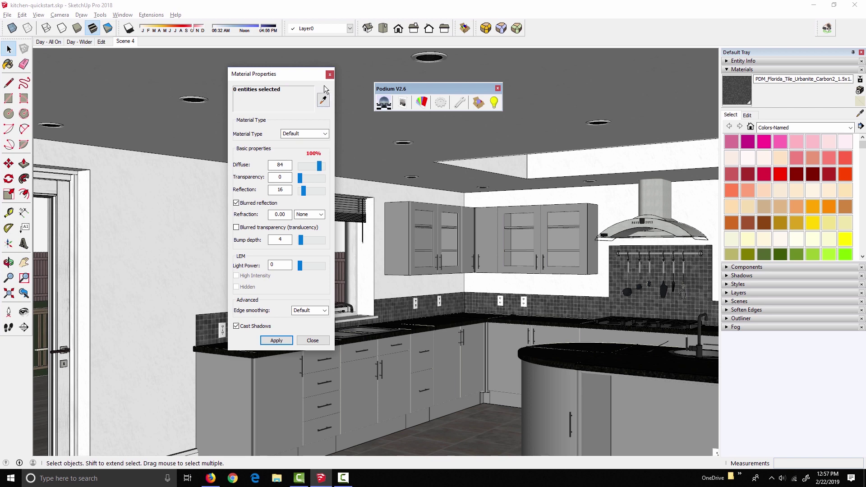
click(329, 74)
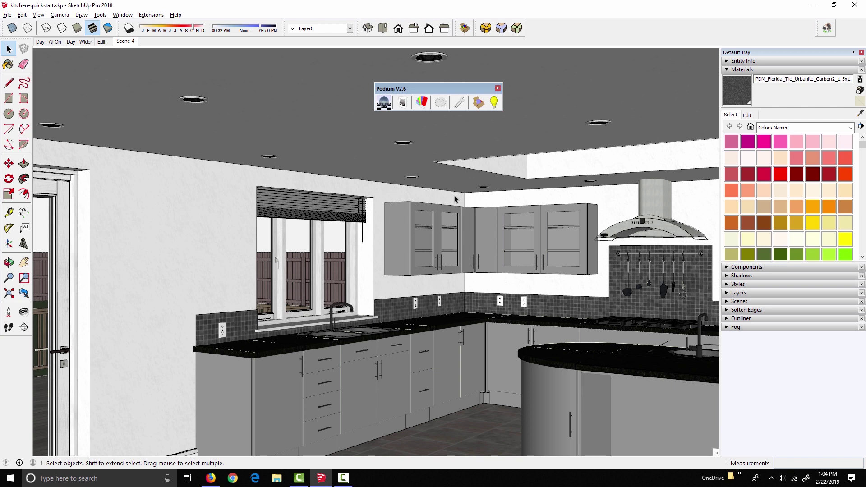
Dock the floating Podium V2.6 toolbar alongside the other SketchUp toolbars.
click(383, 104)
drag(431, 84, 616, 27)
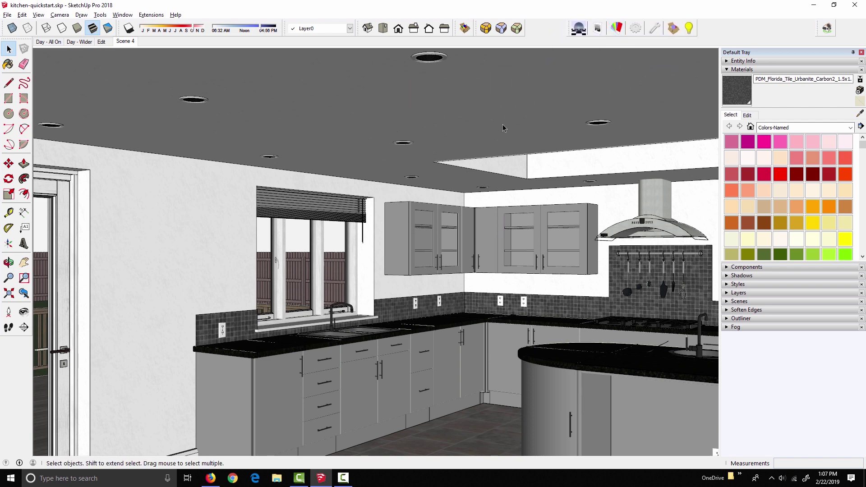